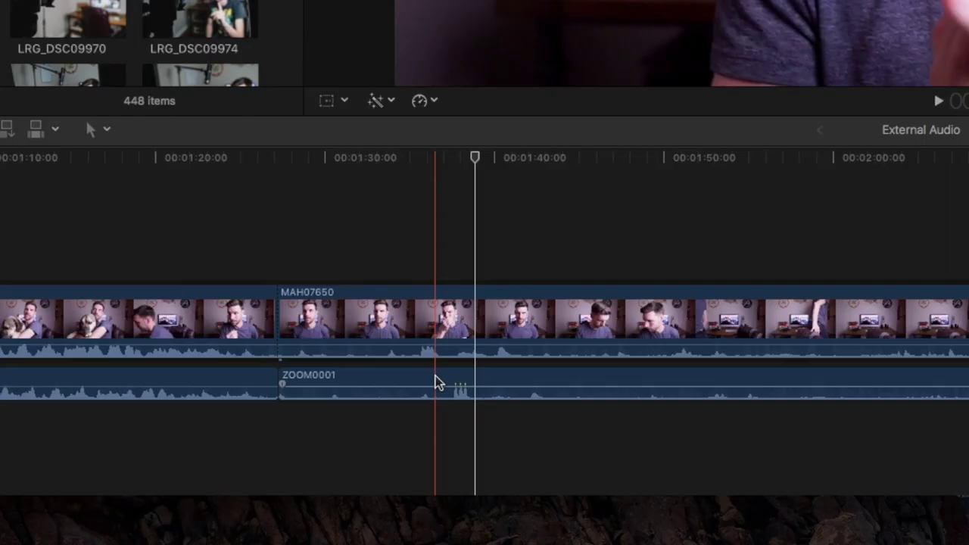
Step: Detach the audio from the MAH07650 video clip around 00:01:35:00
{"action": "key", "text": "super+equal"}
{"action": "key", "text": "super+equal"}
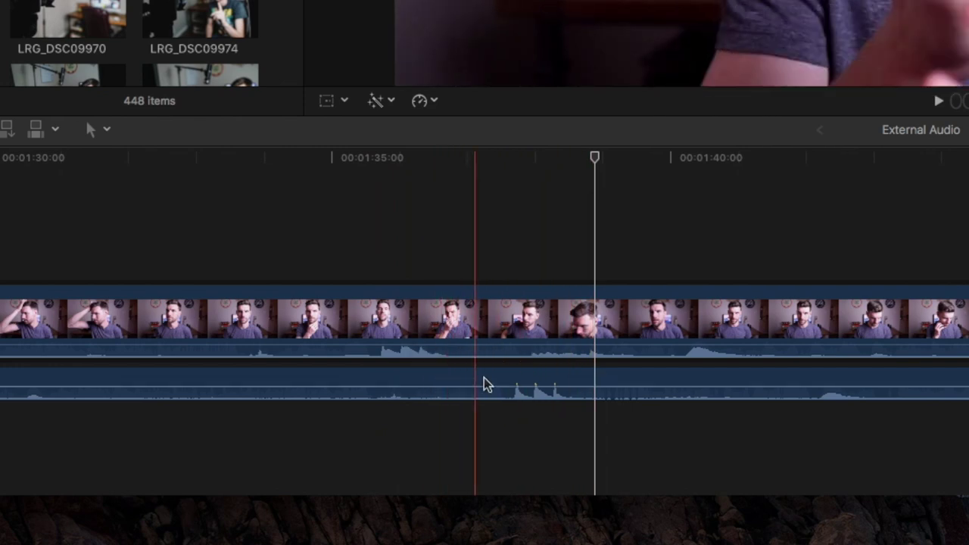
{"action": "left_click", "coordinate": [453, 327]}
{"action": "left_click", "coordinate": [378, 321]}
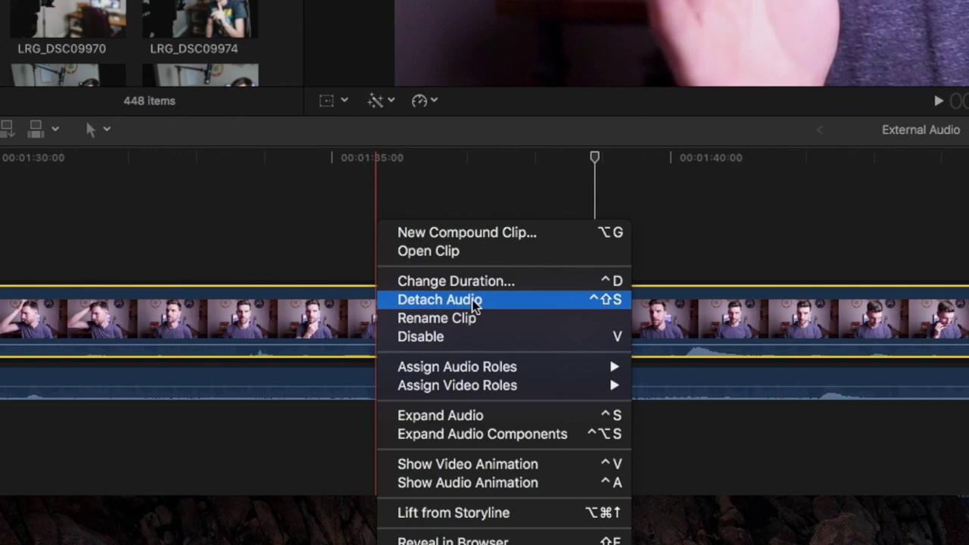
{"action": "left_click", "coordinate": [475, 302]}
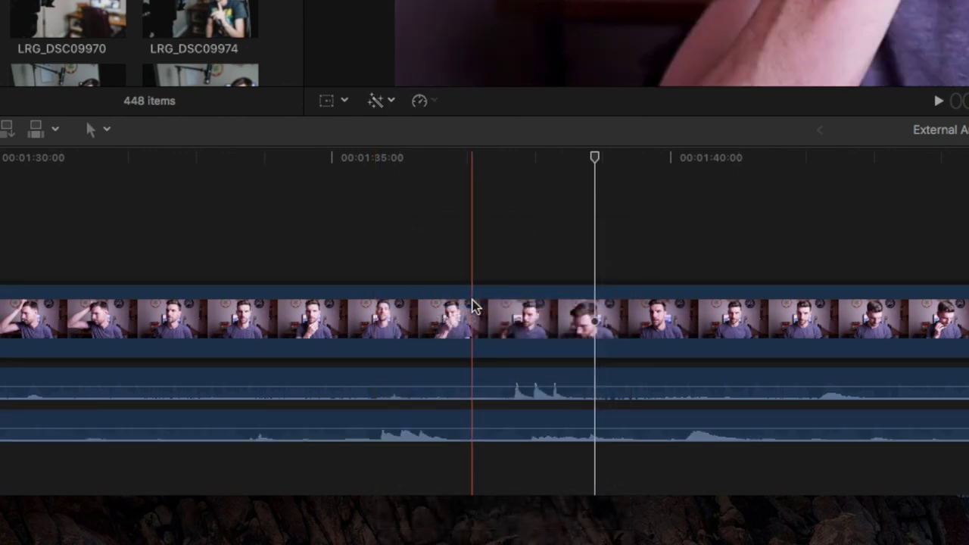
Step: Slide the ZOOM0001 audio clip earlier until its three clap peaks line up with those in the detached camera audio
{"action": "left_click", "coordinate": [406, 425]}
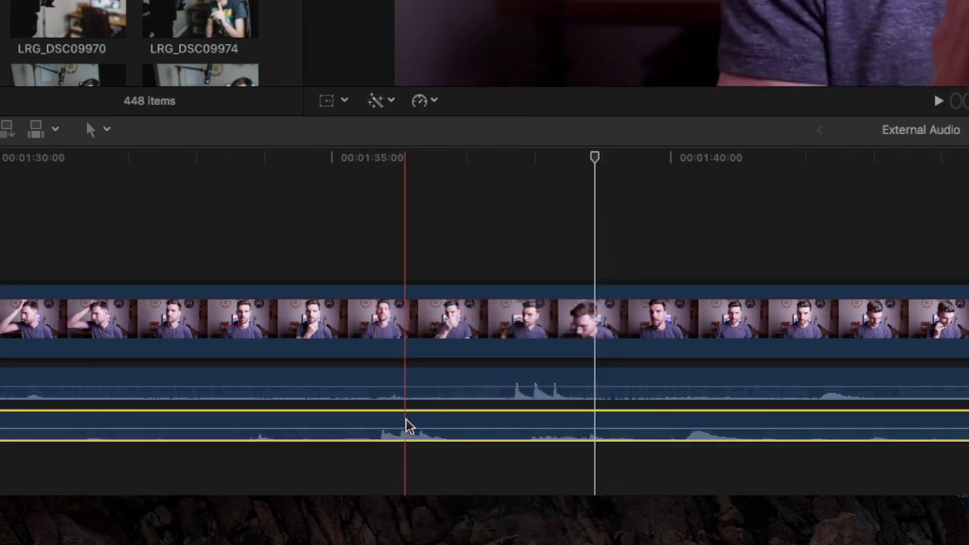
{"action": "left_click", "coordinate": [420, 387]}
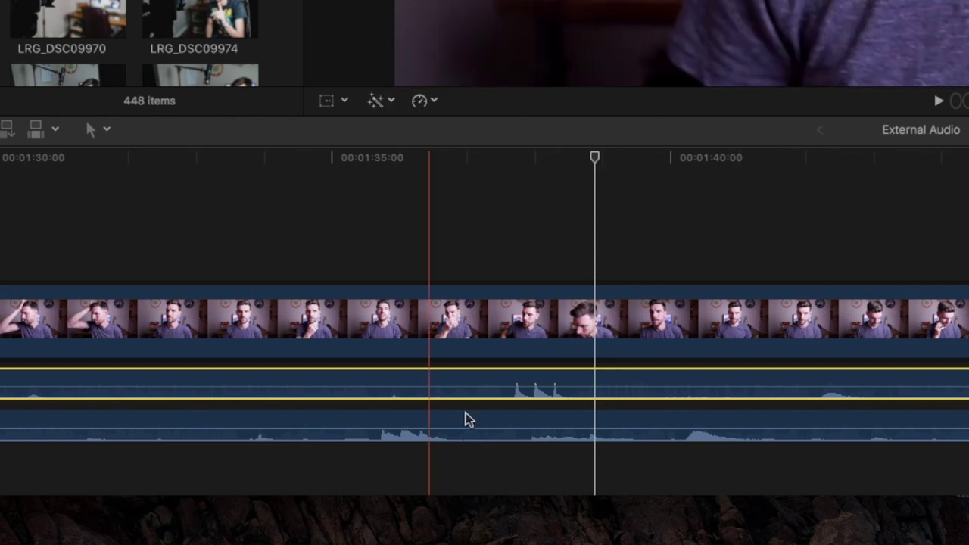
{"action": "left_click", "coordinate": [496, 438]}
{"action": "left_click", "coordinate": [495, 430]}
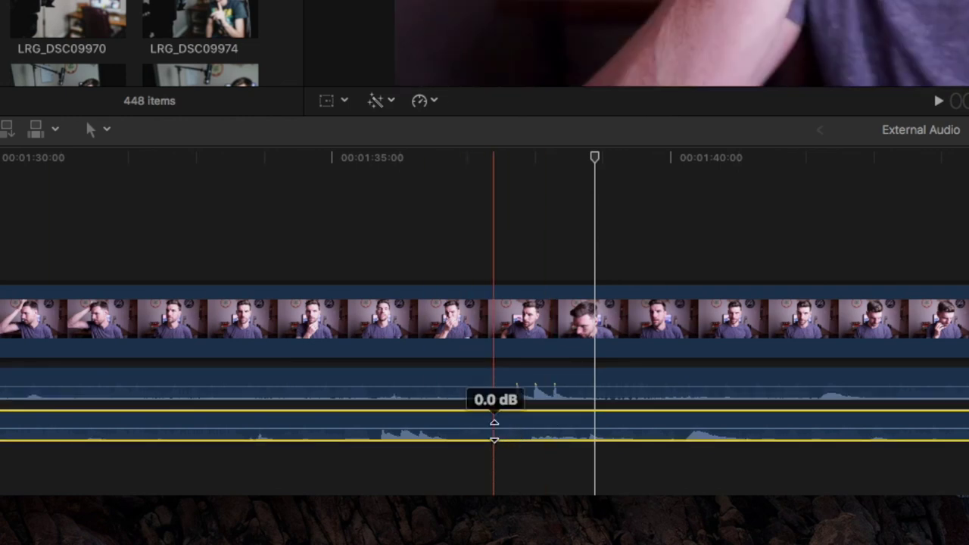
{"action": "left_click", "coordinate": [521, 383]}
{"action": "left_click_drag", "start_coordinate": [541, 383], "coordinate": [409, 379]}
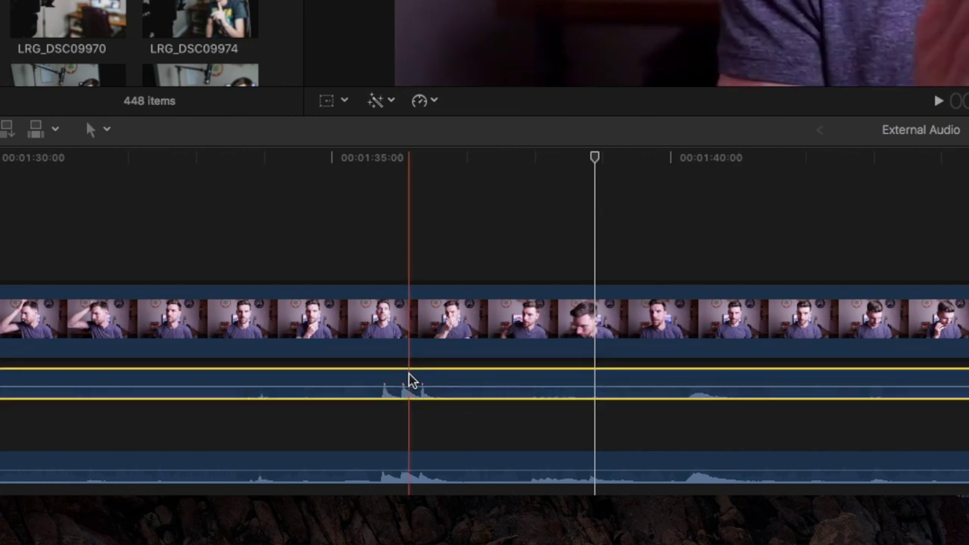
Step: Disable the detached camera audio and play back the claps from 00:01:34:20 to check the sync
{"action": "left_click", "coordinate": [379, 459]}
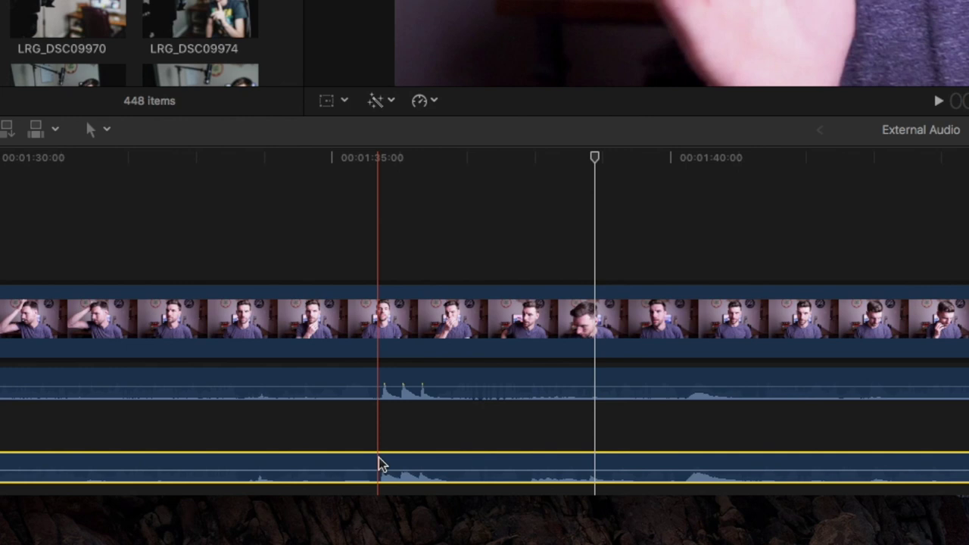
{"action": "key", "text": "v"}
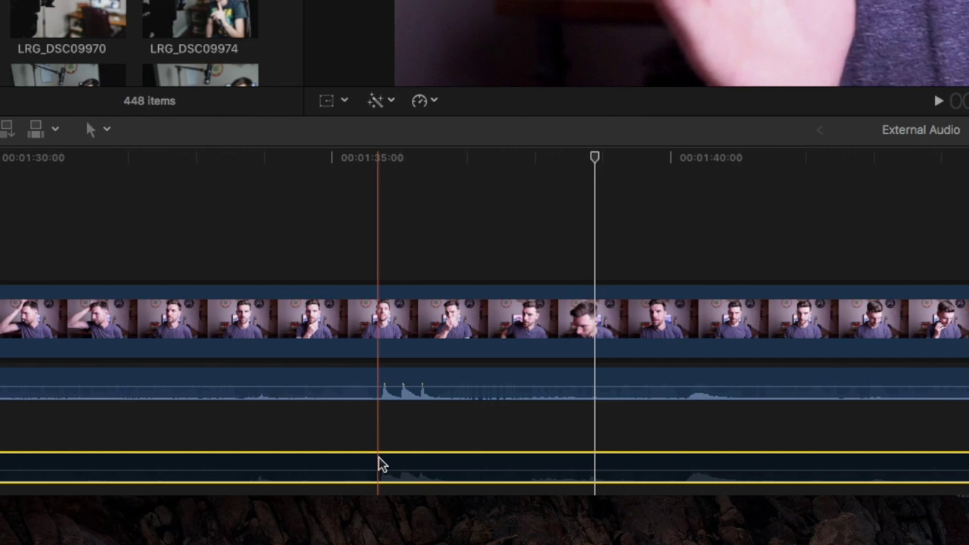
{"action": "left_click", "coordinate": [307, 275]}
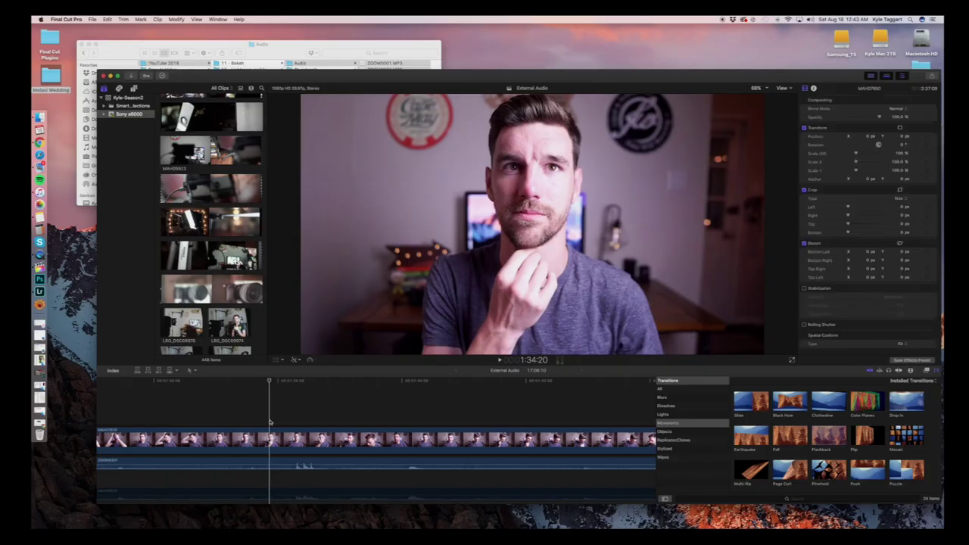
{"action": "key", "text": "space"}
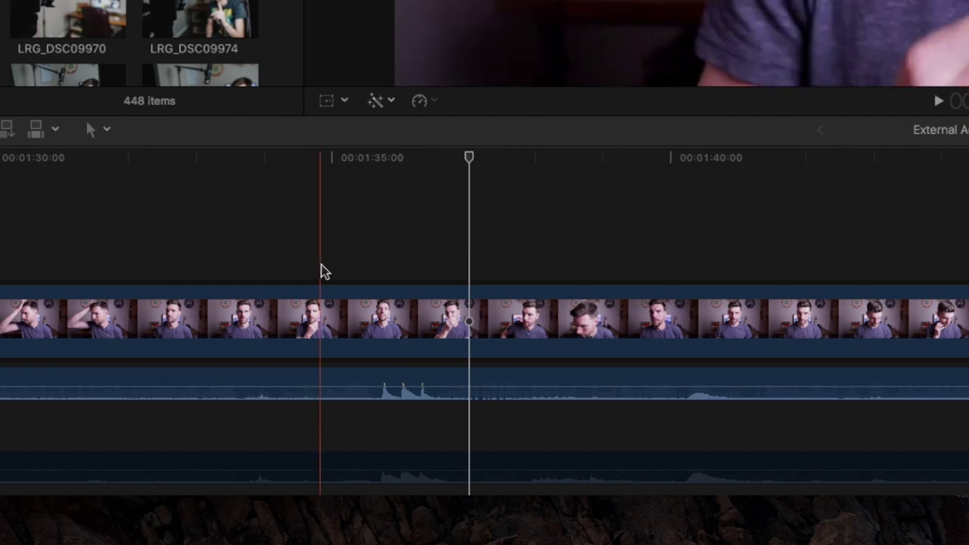
Step: Combine the MAH07650 video and the aligned ZOOM0001 audio into a compound clip named "compund 1" in the Sony a6000 event
{"action": "left_click", "coordinate": [325, 311]}
{"action": "left_click", "coordinate": [335, 381]}
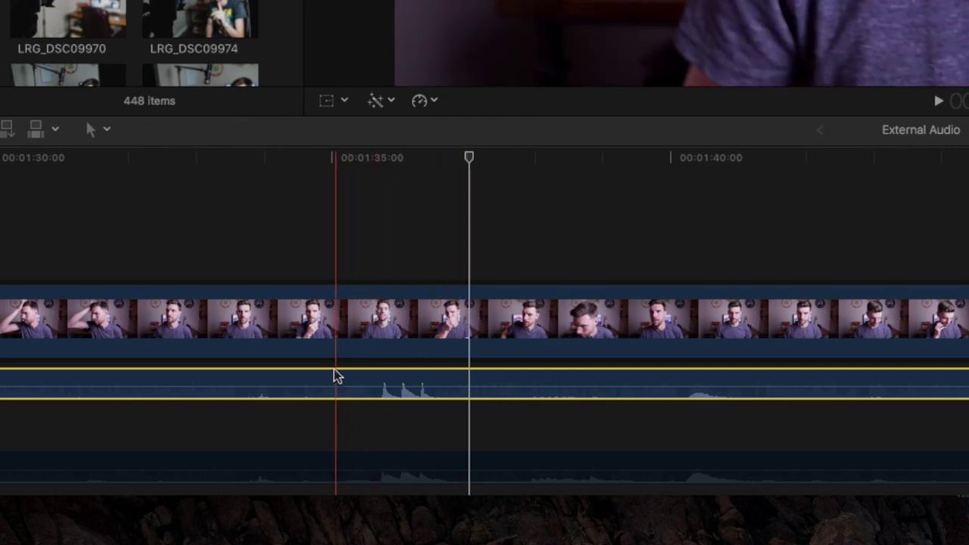
{"action": "left_click", "coordinate": [329, 318]}
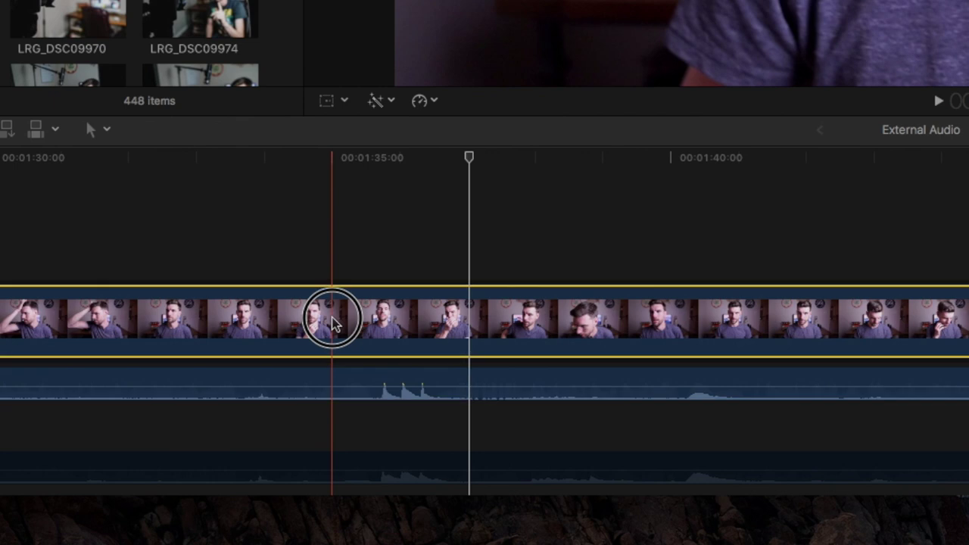
{"action": "left_click", "coordinate": [338, 386]}
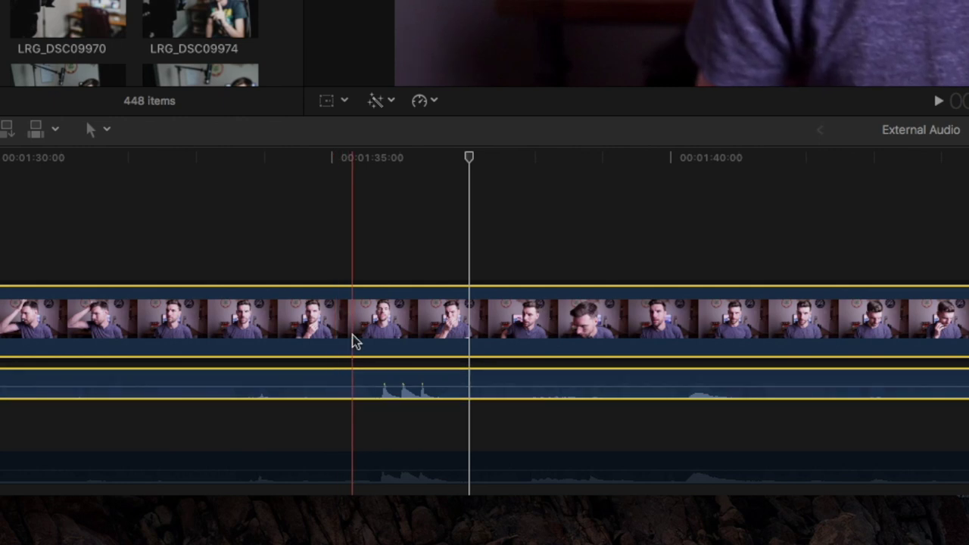
{"action": "right_click", "coordinate": [331, 325]}
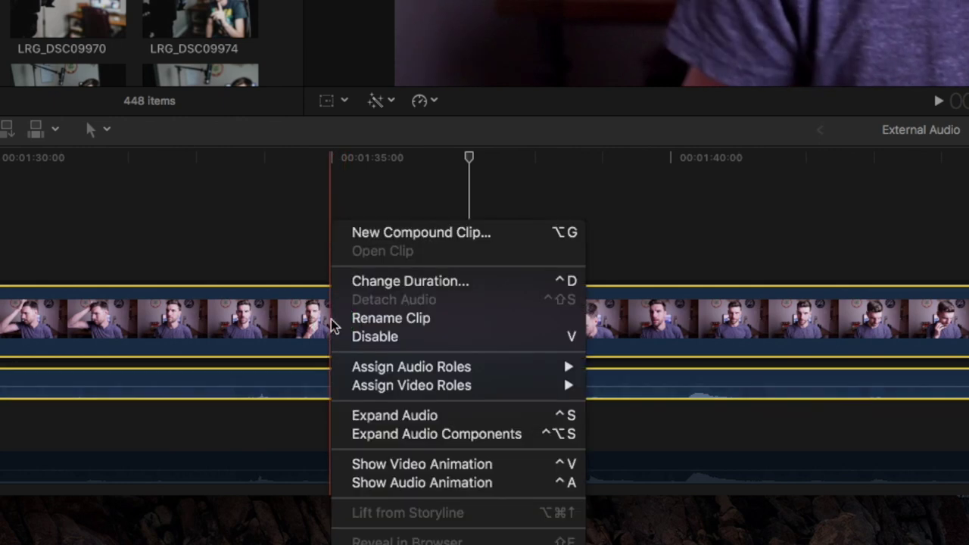
{"action": "left_click", "coordinate": [413, 233]}
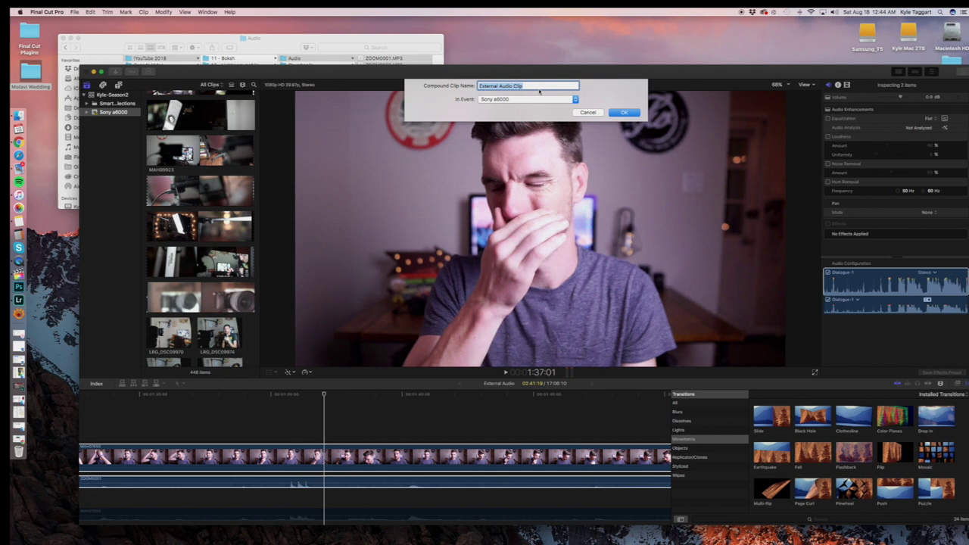
{"action": "type", "text": "cam"}
{"action": "left_click", "coordinate": [623, 112]}
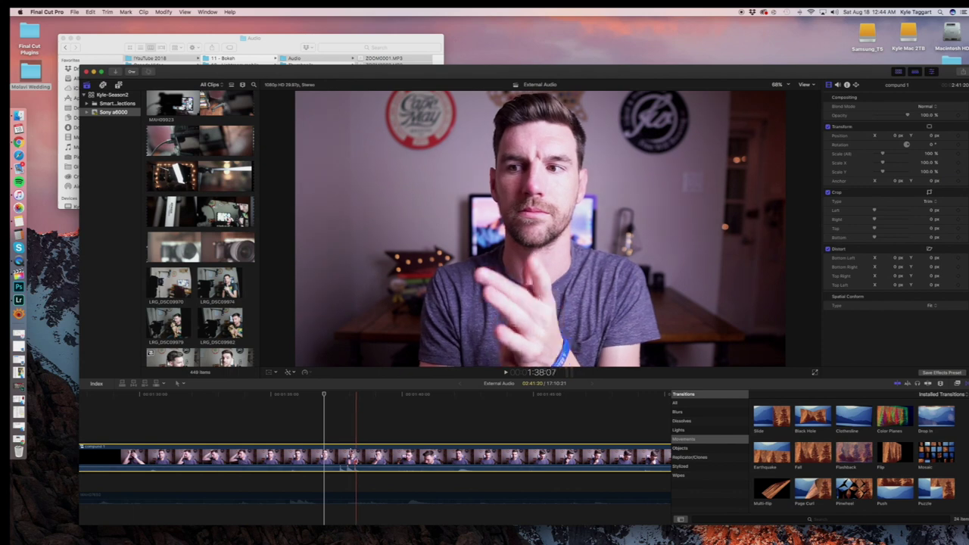
Step: Play the compound clip from 00:01:37:08, split it at 00:01:38:29 and trim the start of the second part
{"action": "left_click", "coordinate": [331, 431]}
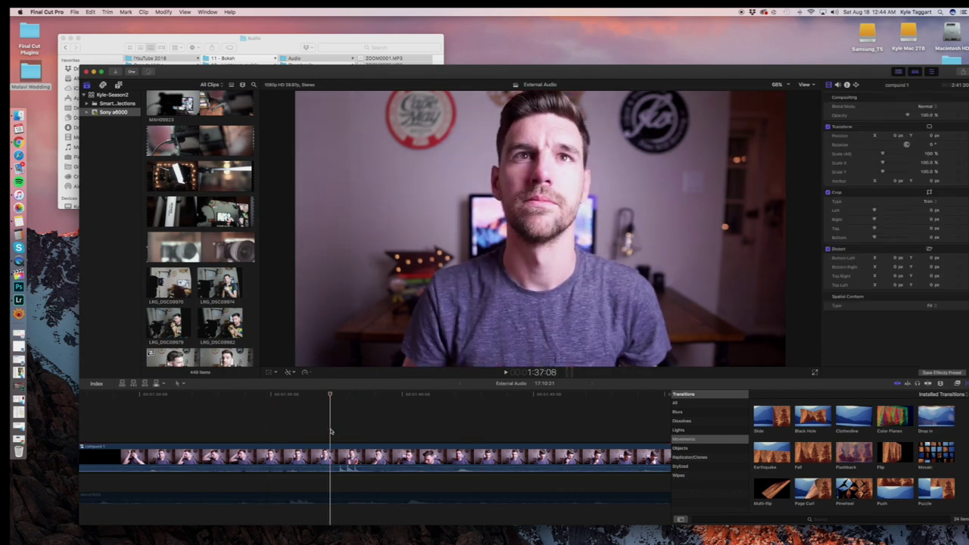
{"action": "key", "text": "space"}
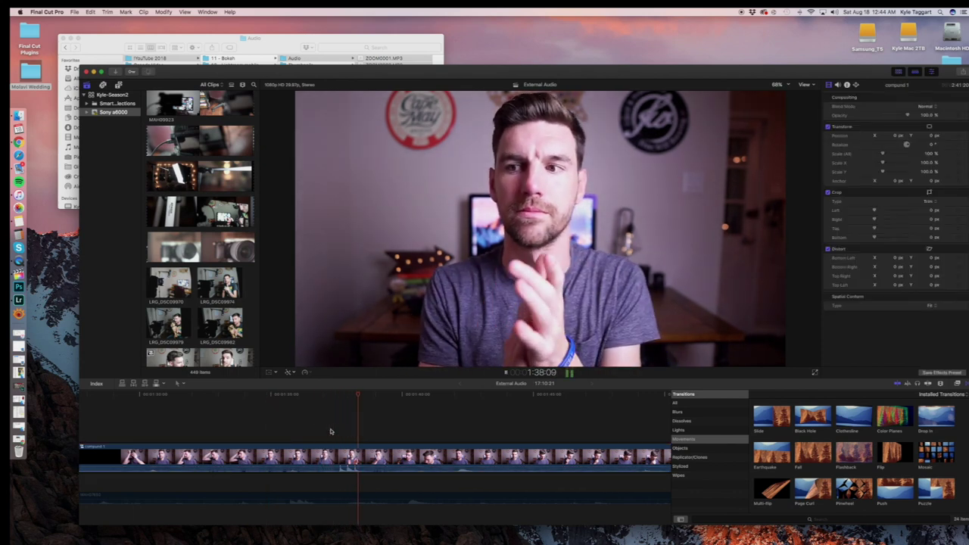
{"action": "key", "text": "space"}
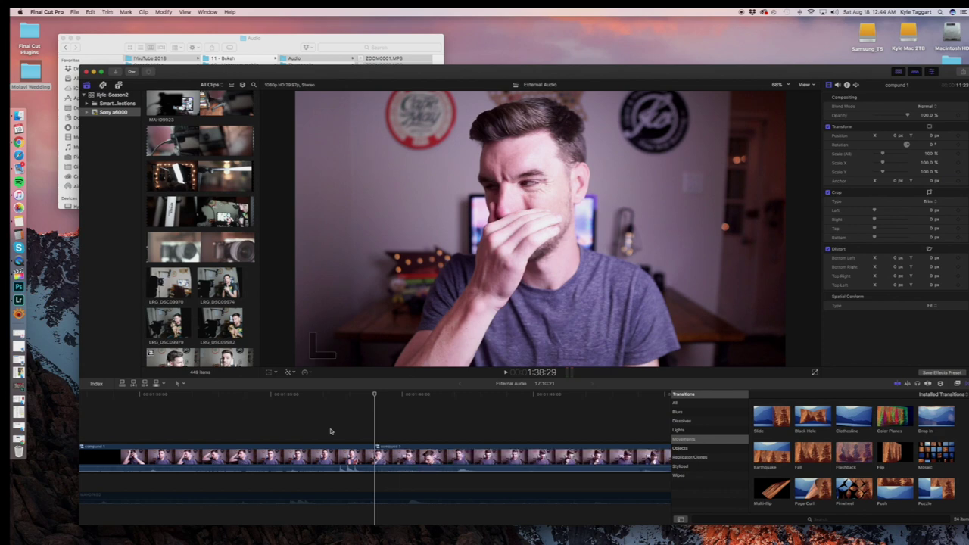
{"action": "left_click", "coordinate": [375, 453]}
{"action": "left_click_drag", "start_coordinate": [376, 453], "coordinate": [429, 453]}
{"action": "key", "text": "space"}
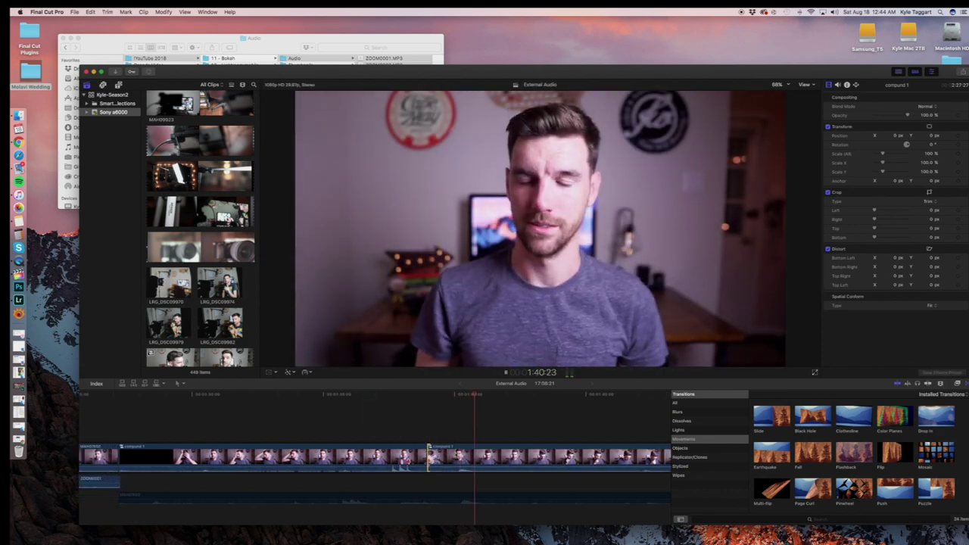
Step: Undo the trim and split made on the compound clip, along with the edits before them
{"action": "key", "text": "cmd+z"}
{"action": "key", "text": "cmd+z"}
{"action": "key", "text": "cmd+z"}
{"action": "key", "text": "cmd+z"}
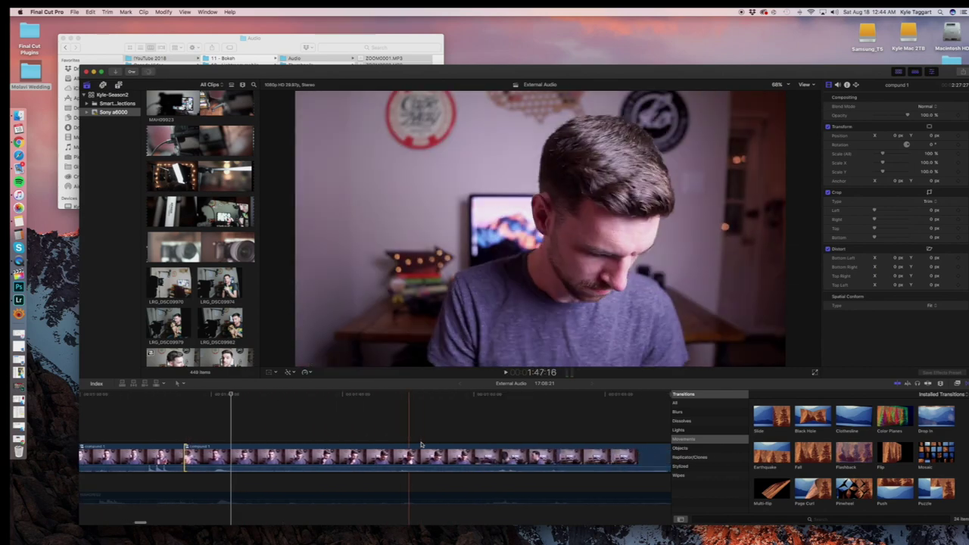
{"action": "key", "text": "super+z"}
{"action": "key", "text": "super+z"}
{"action": "key", "text": "super+z"}
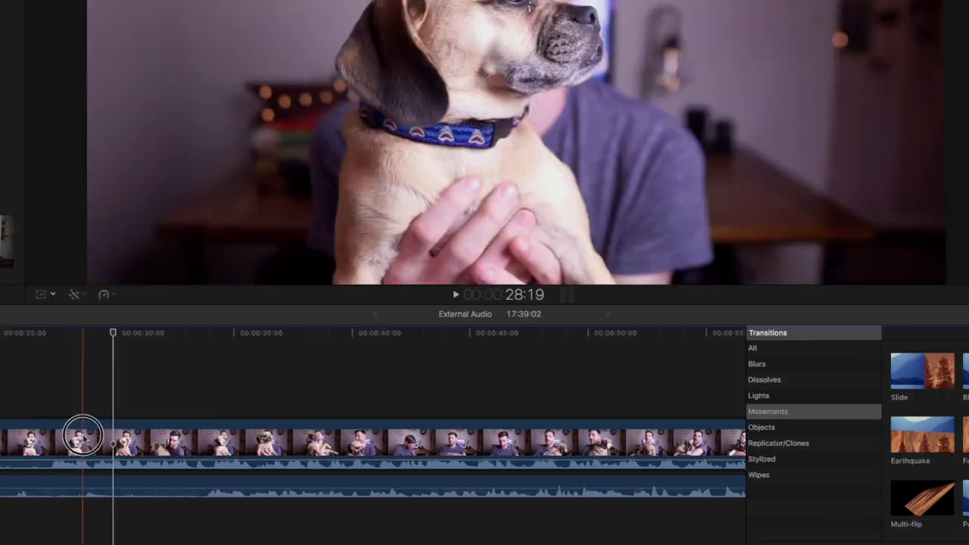
Step: Slide the external audio under the dog shot earlier until its waveform matches the camera audio near 00:00:27, fine-tuning it zoomed in
{"action": "left_click", "coordinate": [160, 472]}
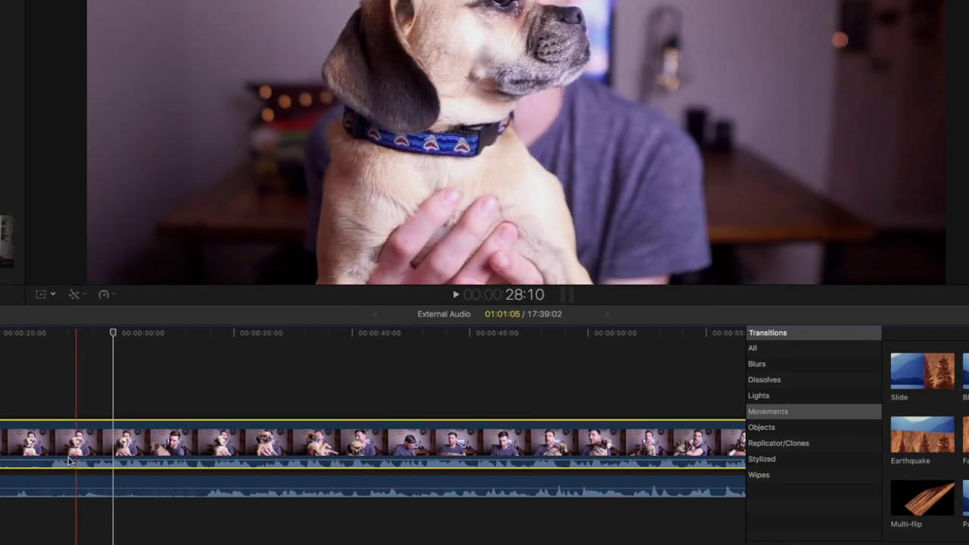
{"action": "left_click", "coordinate": [190, 489]}
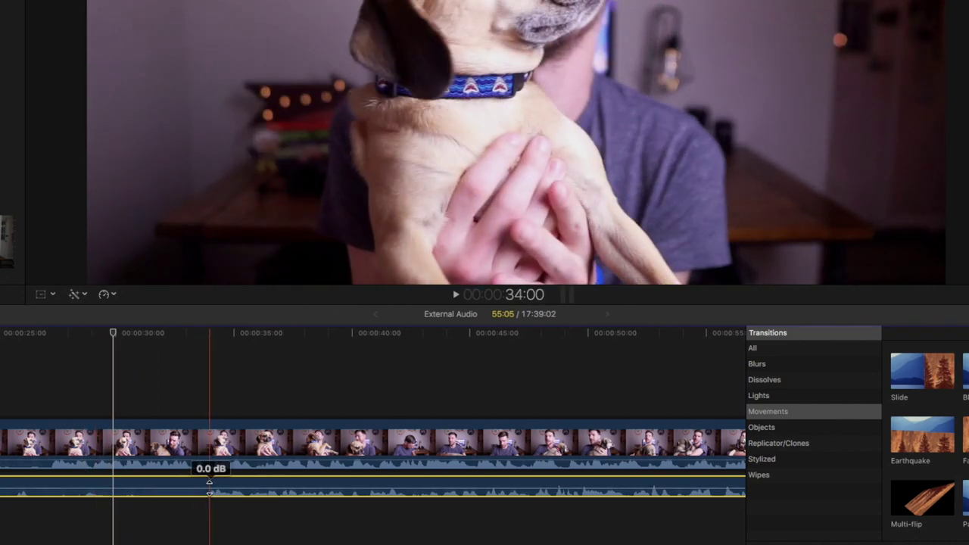
{"action": "left_click_drag", "start_coordinate": [222, 486], "coordinate": [79, 484]}
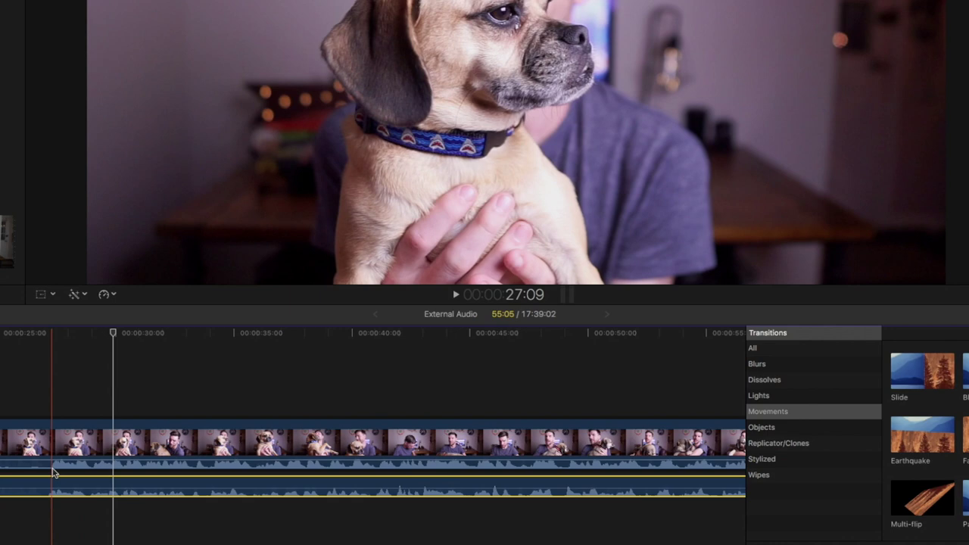
{"action": "key", "text": "super+equal"}
{"action": "key", "text": "super+equal"}
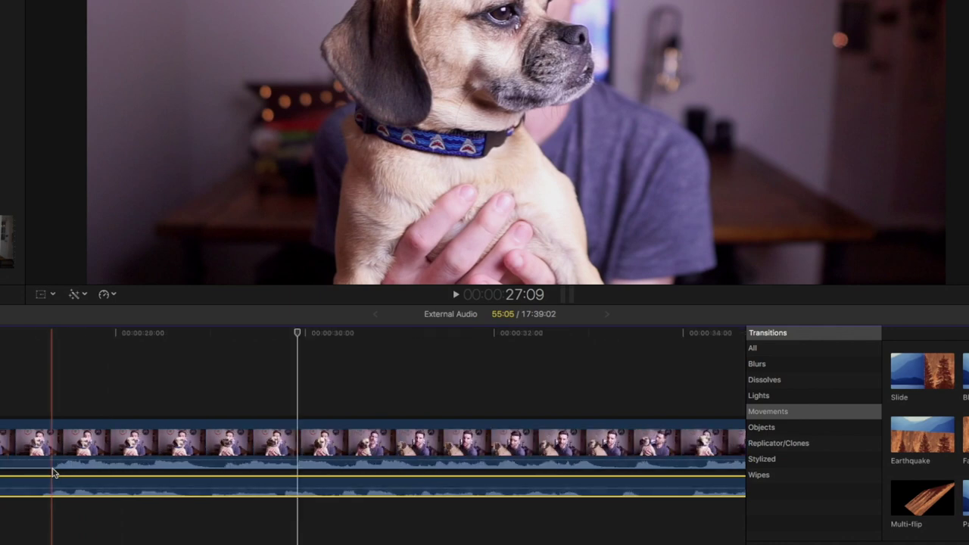
{"action": "left_click_drag", "start_coordinate": [79, 485], "coordinate": [92, 485]}
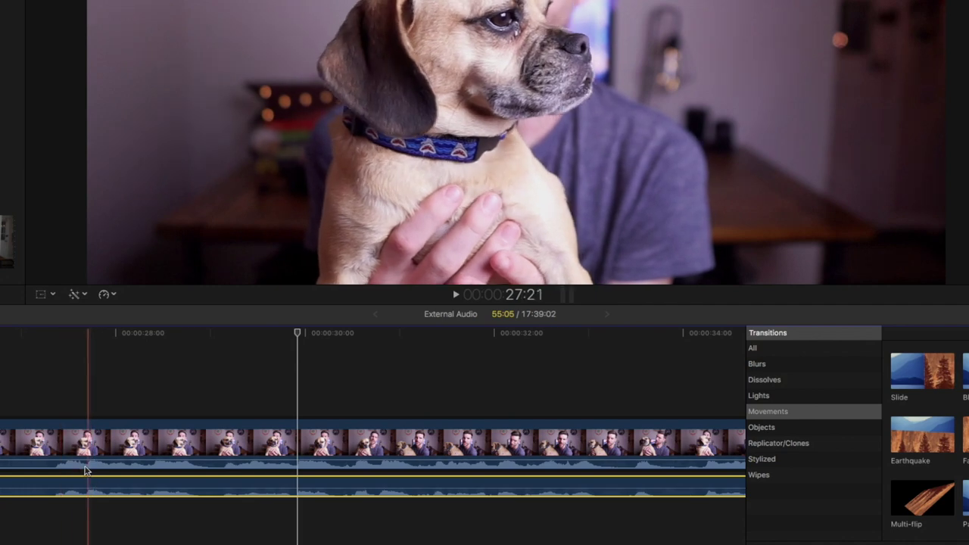
Step: Detach the camera audio from the dog shot and disable it, leaving the external audio active
{"action": "left_click", "coordinate": [91, 439]}
{"action": "right_click", "coordinate": [95, 438]}
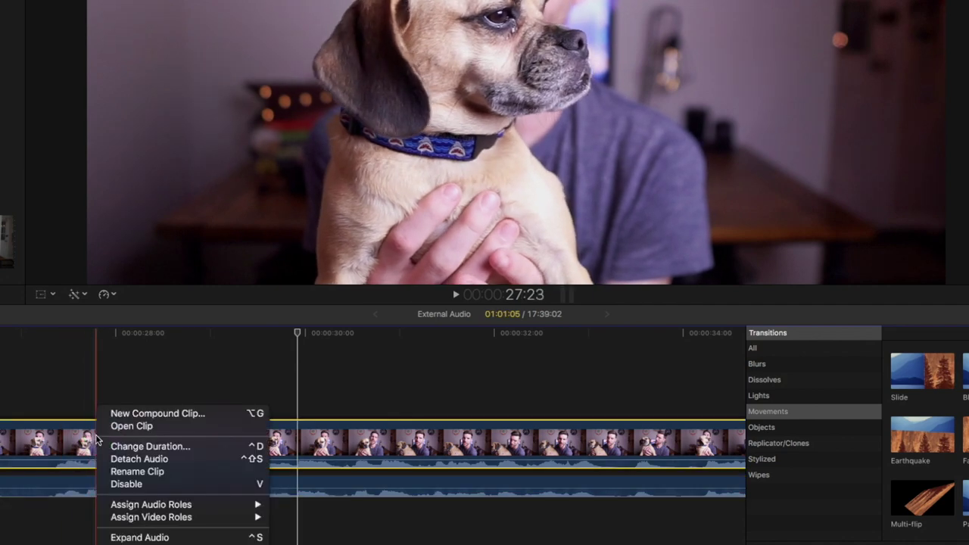
{"action": "left_click", "coordinate": [157, 458]}
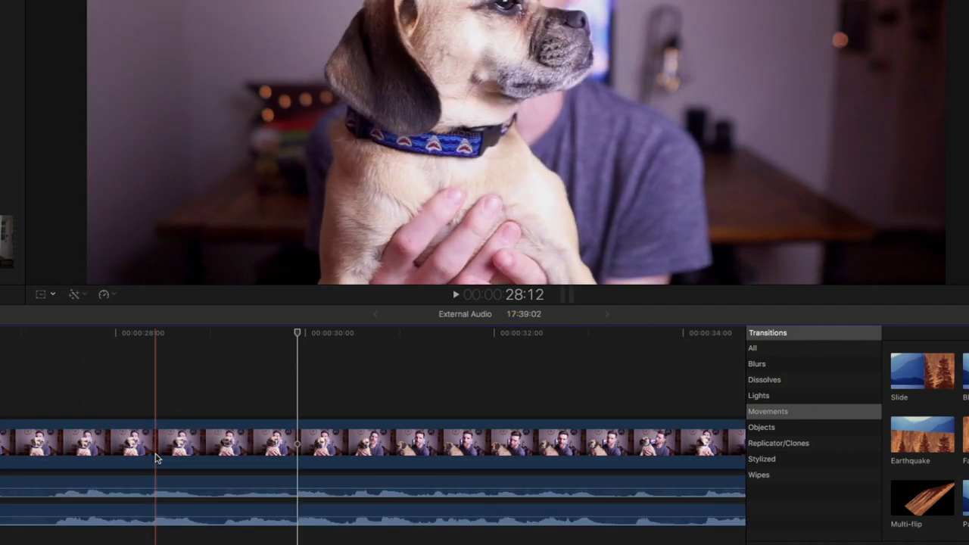
{"action": "left_click", "coordinate": [88, 512]}
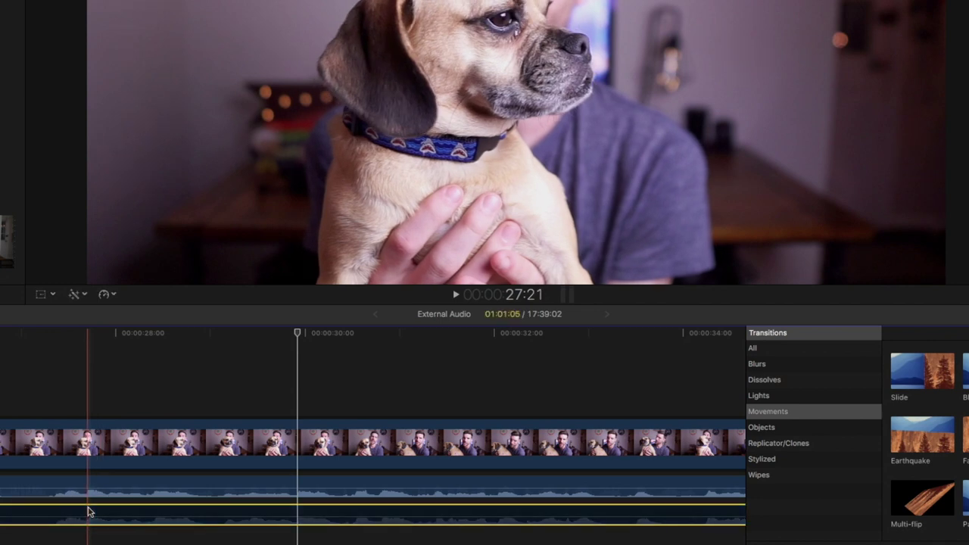
{"action": "left_click_drag", "start_coordinate": [88, 513], "coordinate": [81, 486]}
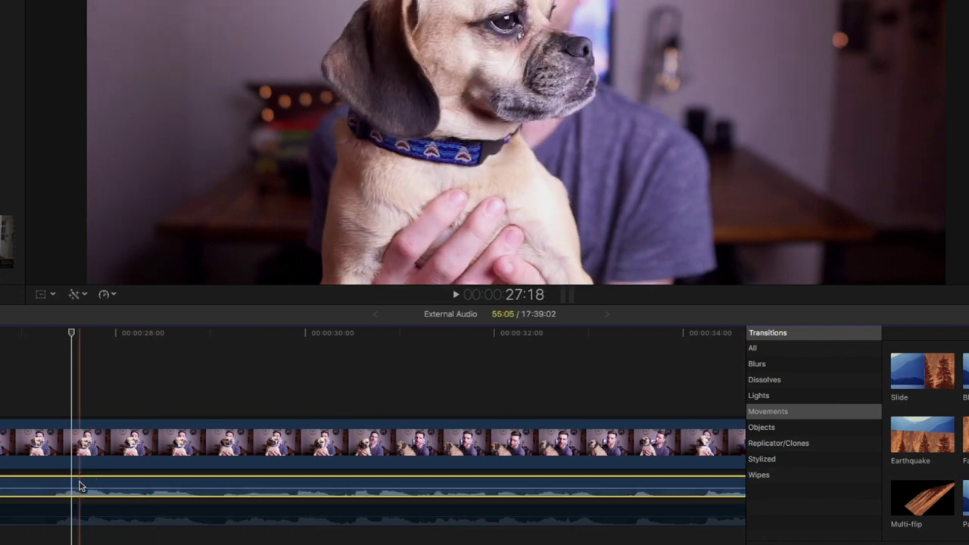
Step: Review the synced dog shot and place the playhead at 00:00:30:29
{"action": "left_click", "coordinate": [47, 427]}
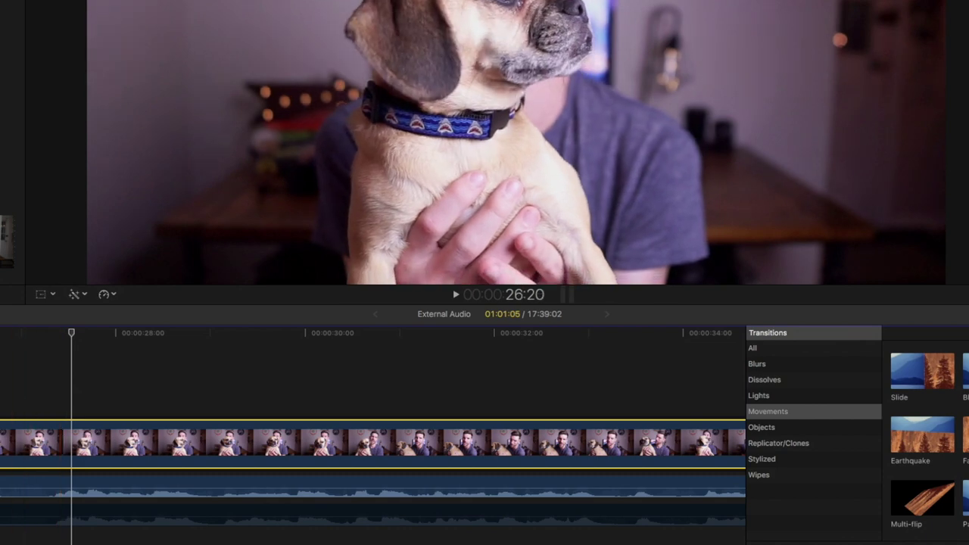
{"action": "left_click", "coordinate": [0, 410]}
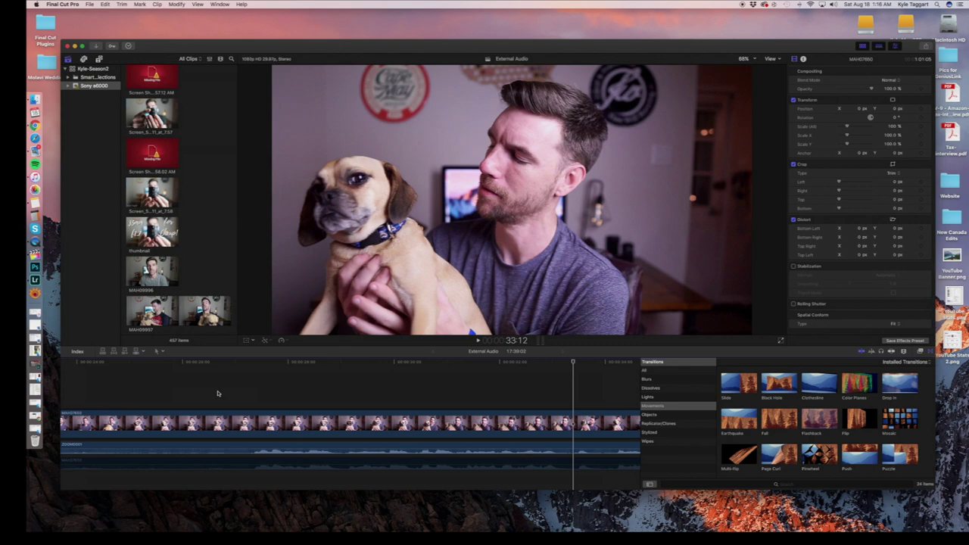
{"action": "left_click", "coordinate": [445, 386]}
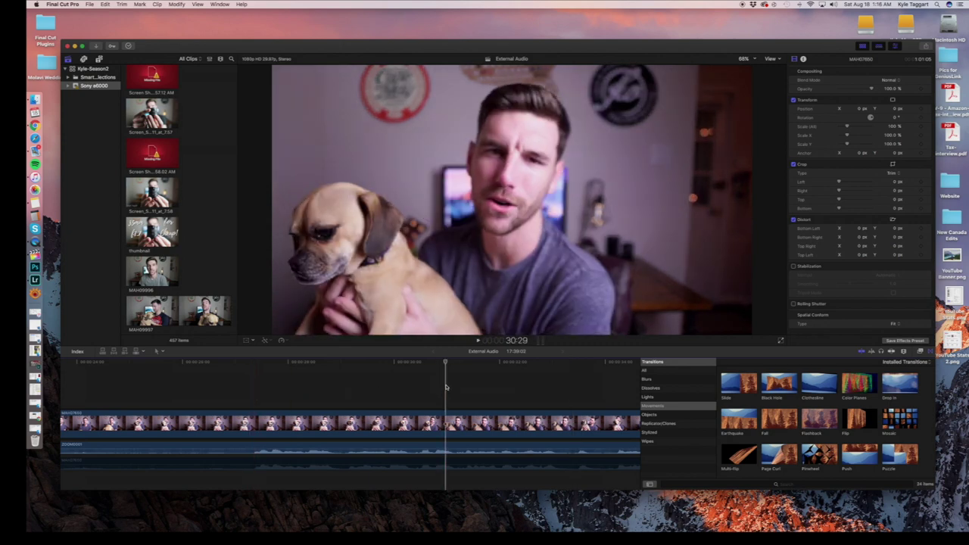
Step: Delete the detached, disabled camera audio from beneath the dog shot, keeping the external audio
{"action": "key", "text": "space"}
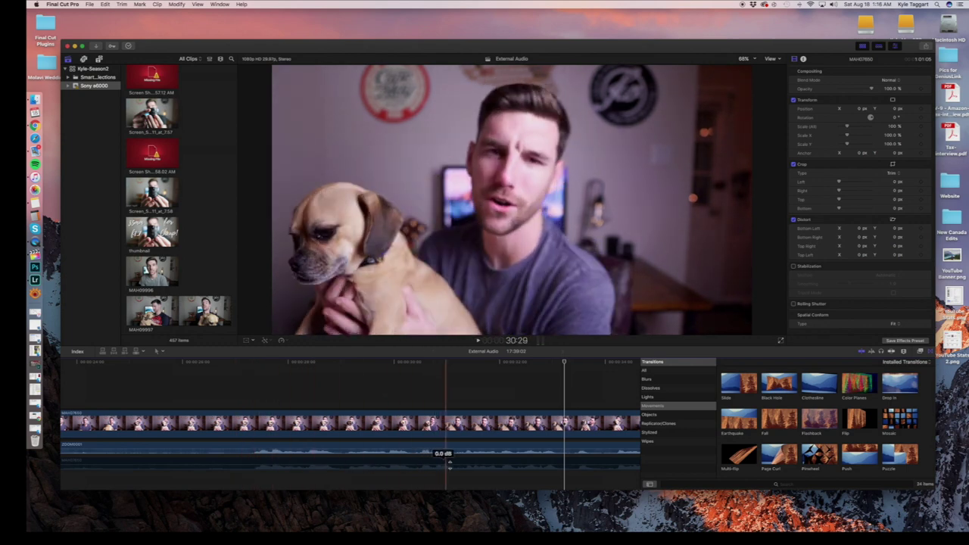
{"action": "left_click", "coordinate": [274, 465]}
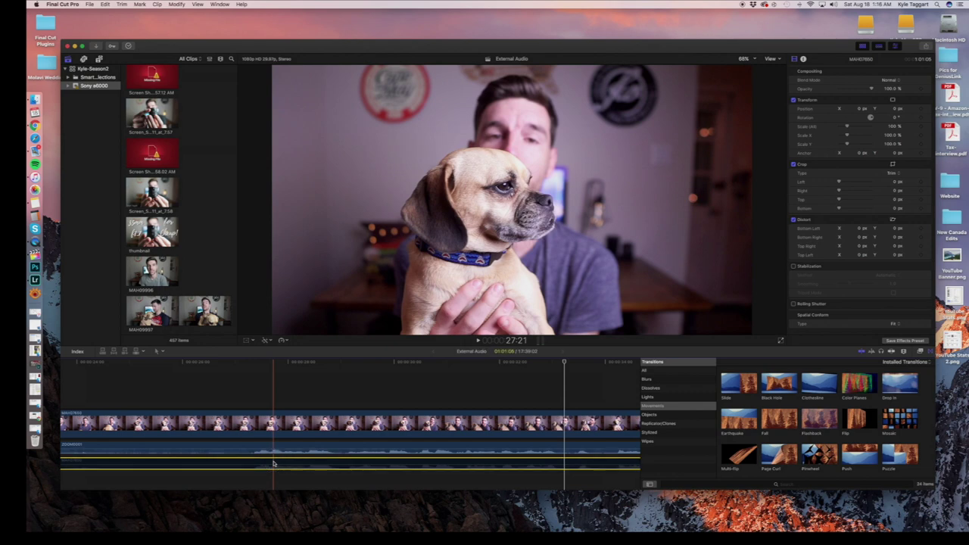
{"action": "left_click", "coordinate": [281, 444]}
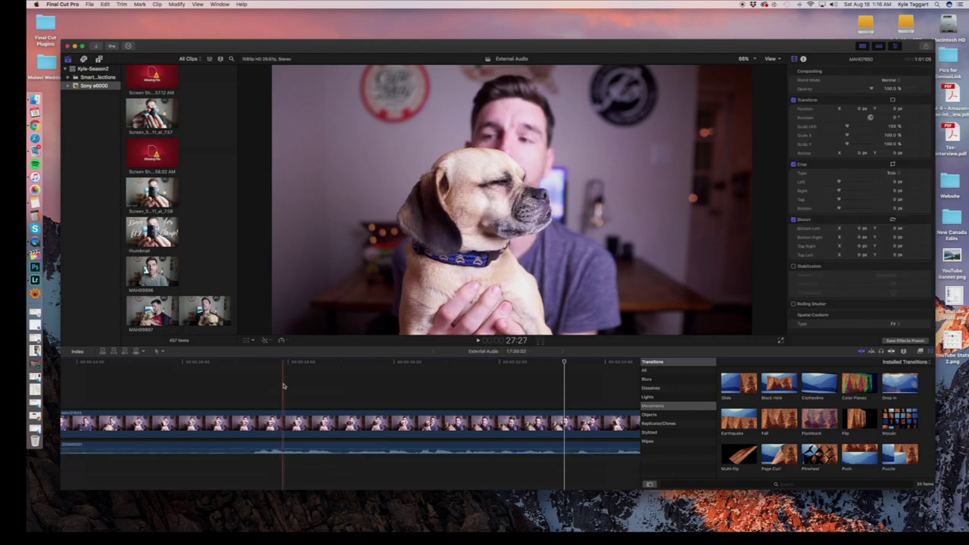
Step: Combine the dog shot and its synced external audio into a new compound clip, keeping the default name
{"action": "right_click", "coordinate": [290, 428]}
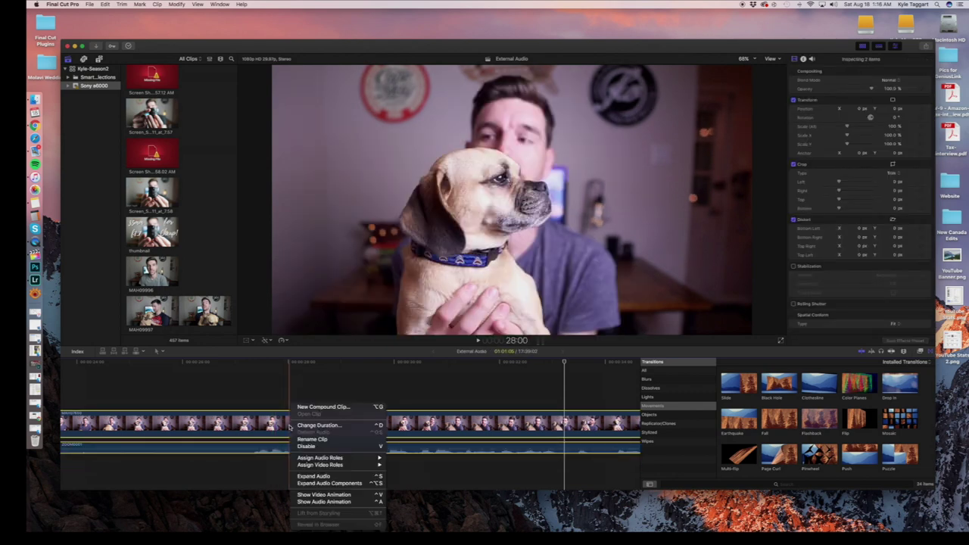
{"action": "left_click", "coordinate": [325, 407]}
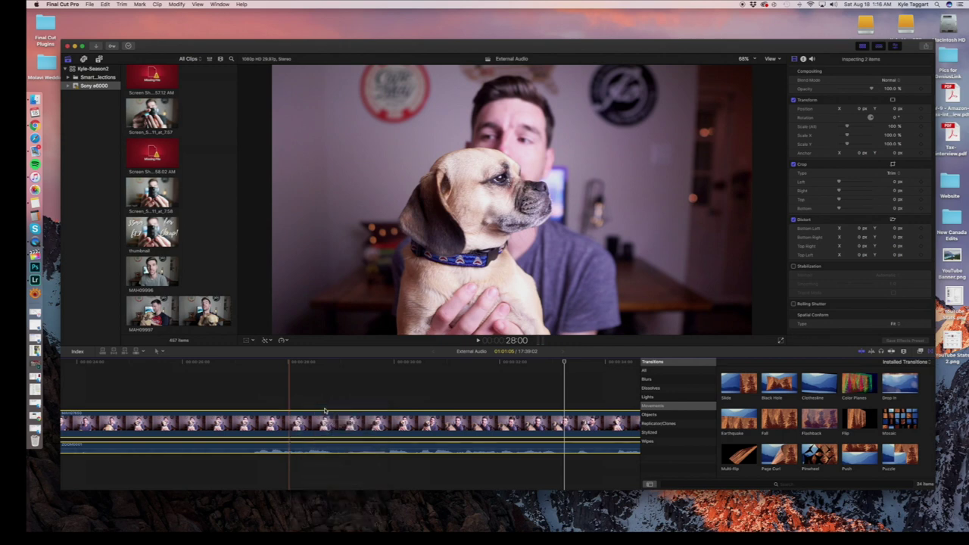
{"action": "key", "text": "Return"}
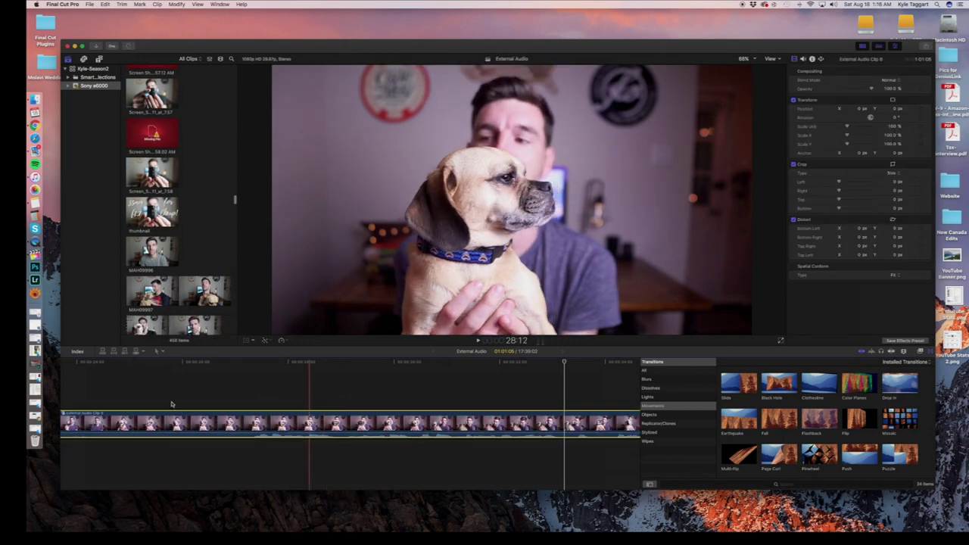
Step: Play the compound clip around 00:00:36 and again from about 00:00:49 to check that picture and sound stay in sync
{"action": "left_click", "coordinate": [249, 397]}
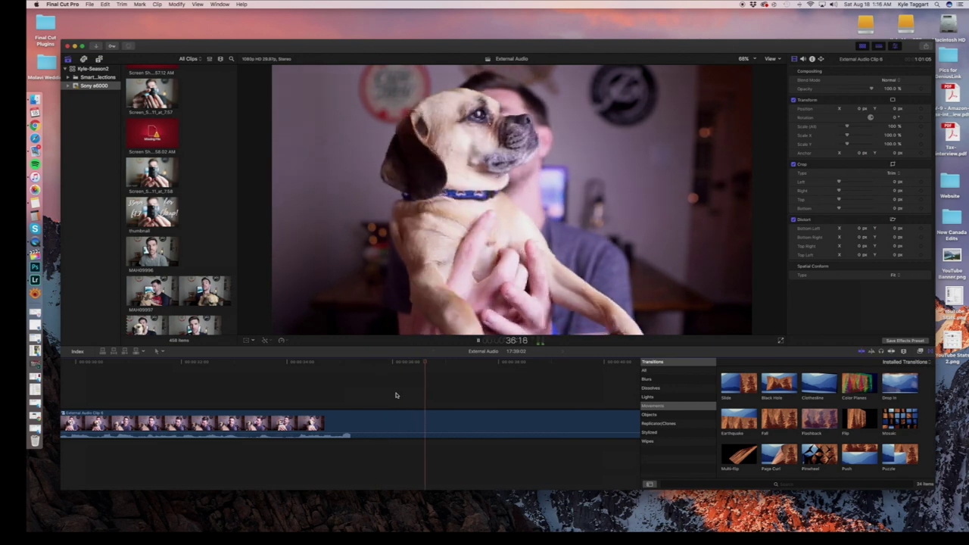
{"action": "key", "text": "space"}
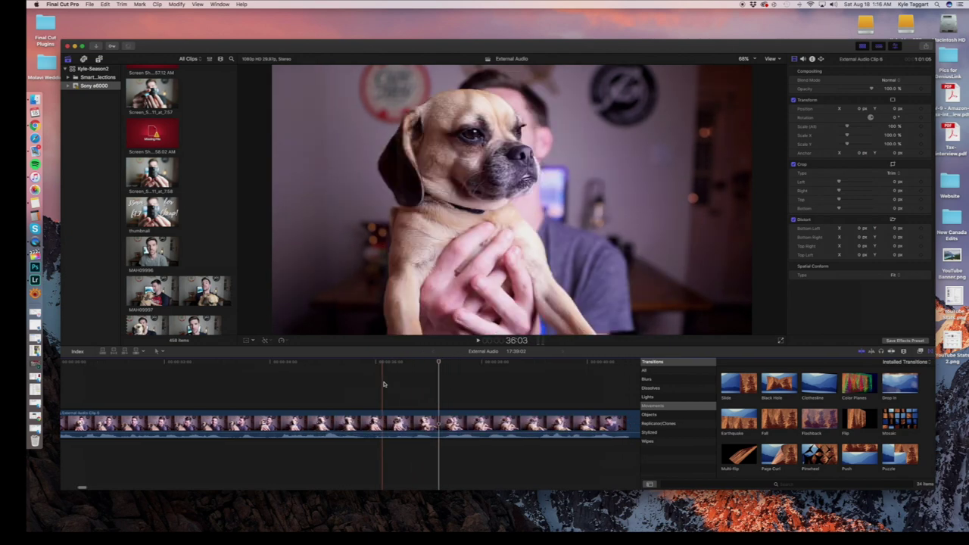
{"action": "scroll", "coordinate": [395, 395], "scroll_direction": "right", "scroll_amount": 10}
{"action": "scroll", "coordinate": [350, 394], "scroll_direction": "right", "scroll_amount": 5}
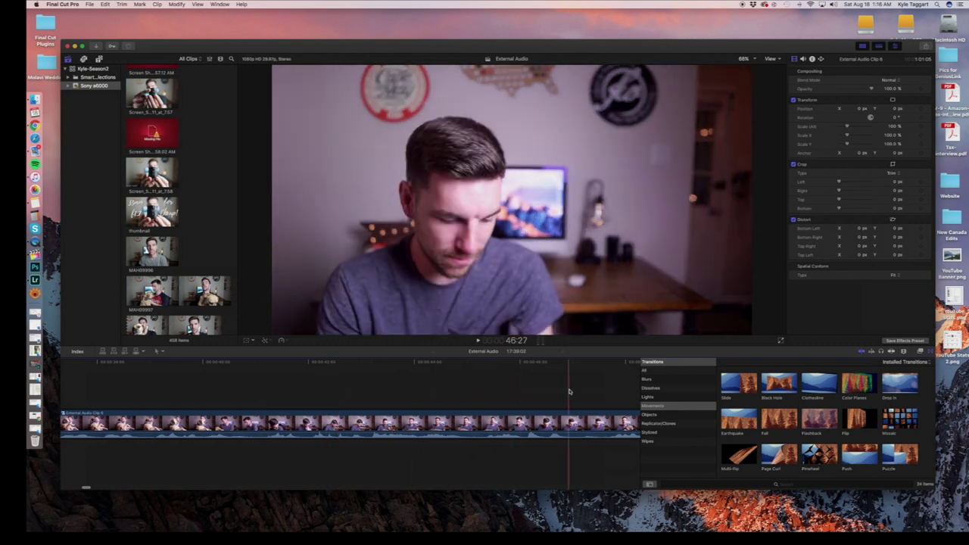
{"action": "scroll", "coordinate": [492, 395], "scroll_direction": "right", "scroll_amount": 8}
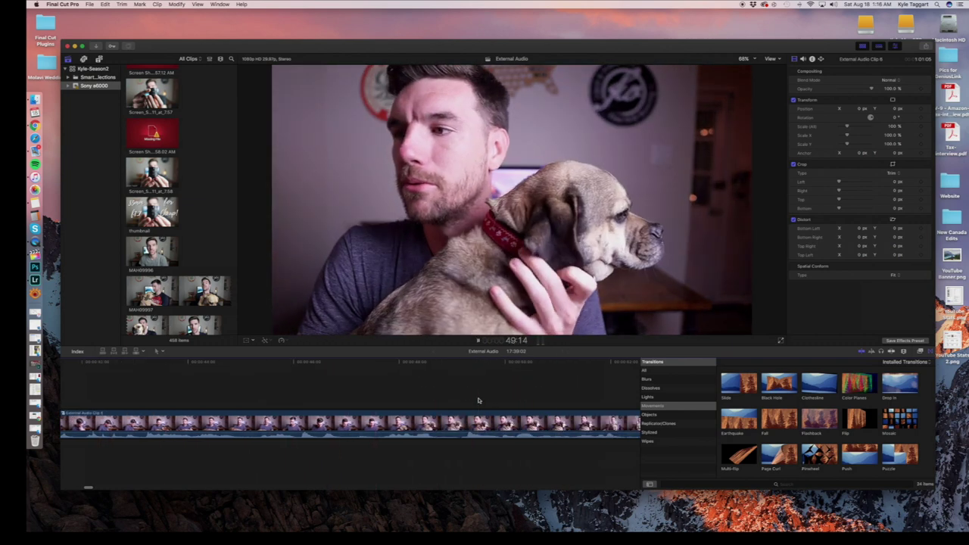
{"action": "key", "text": "space"}
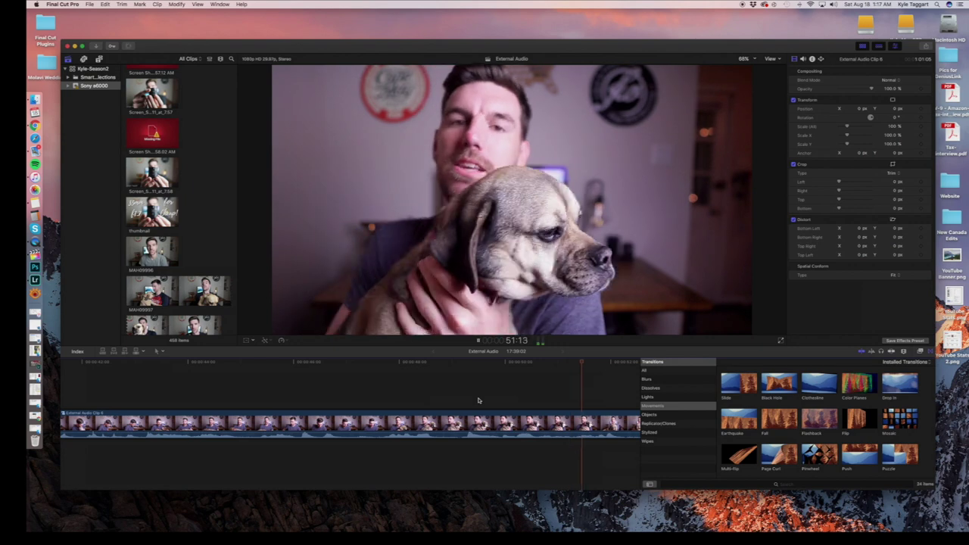